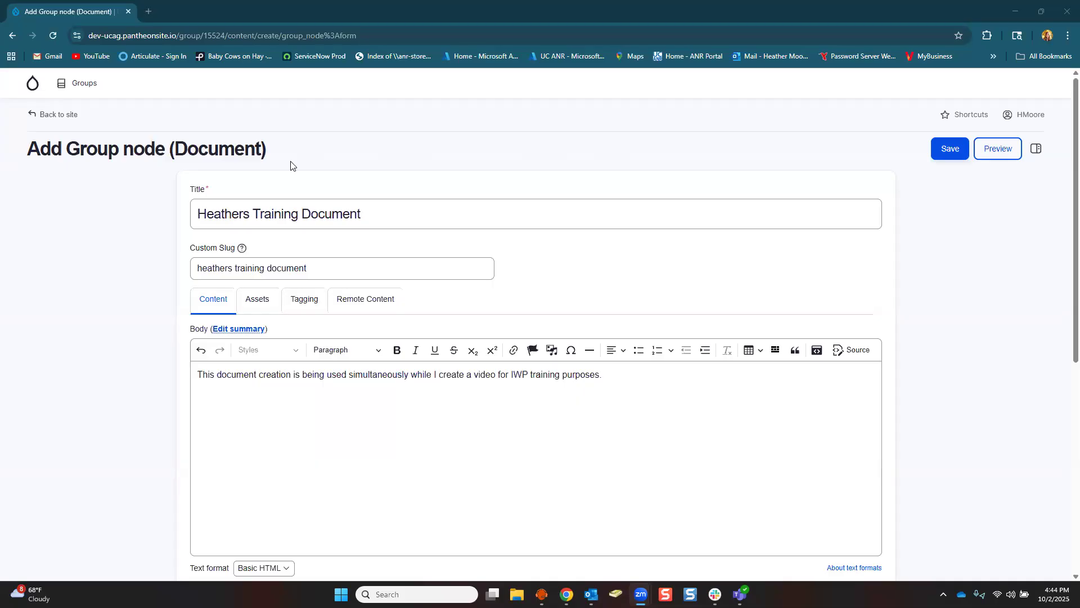
# - Review the document's title, custom slug, summary, body text, primary image and its hero and social sharing options
pyautogui.click(354, 210)
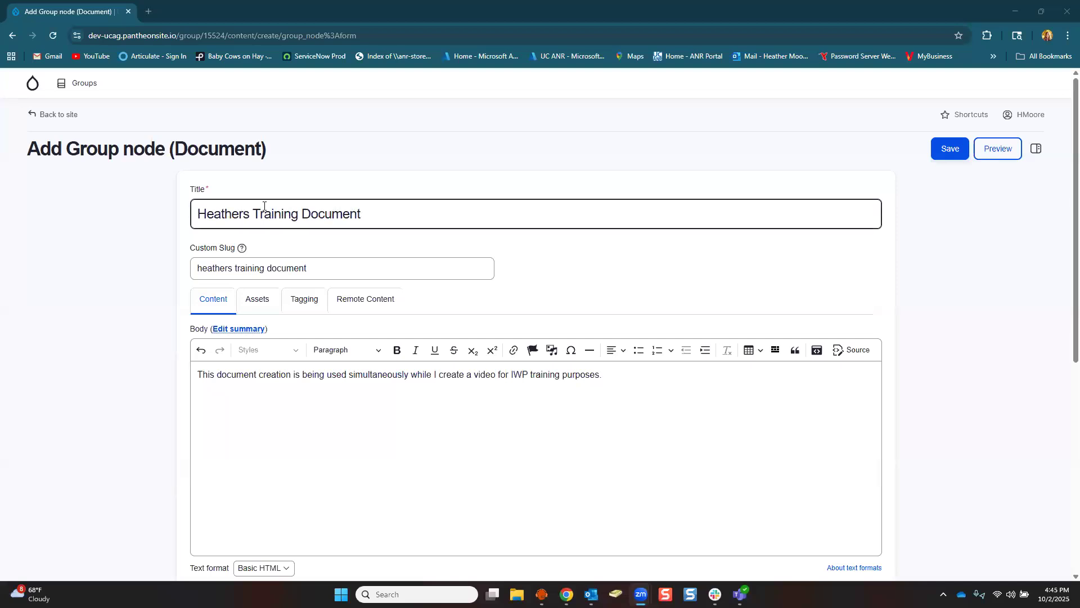
pyautogui.click(229, 273)
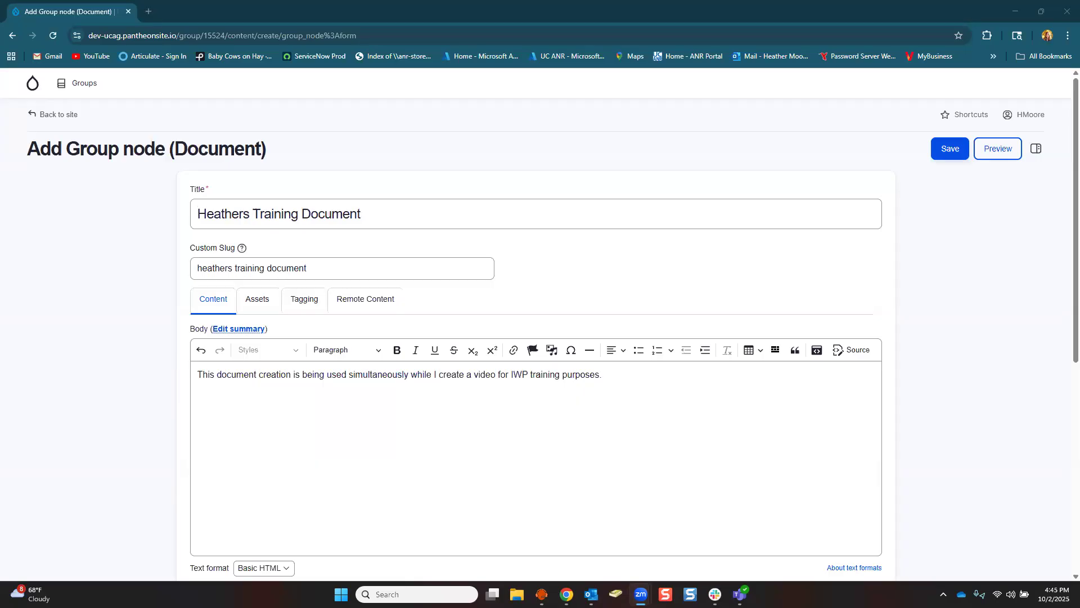
pyautogui.click(223, 330)
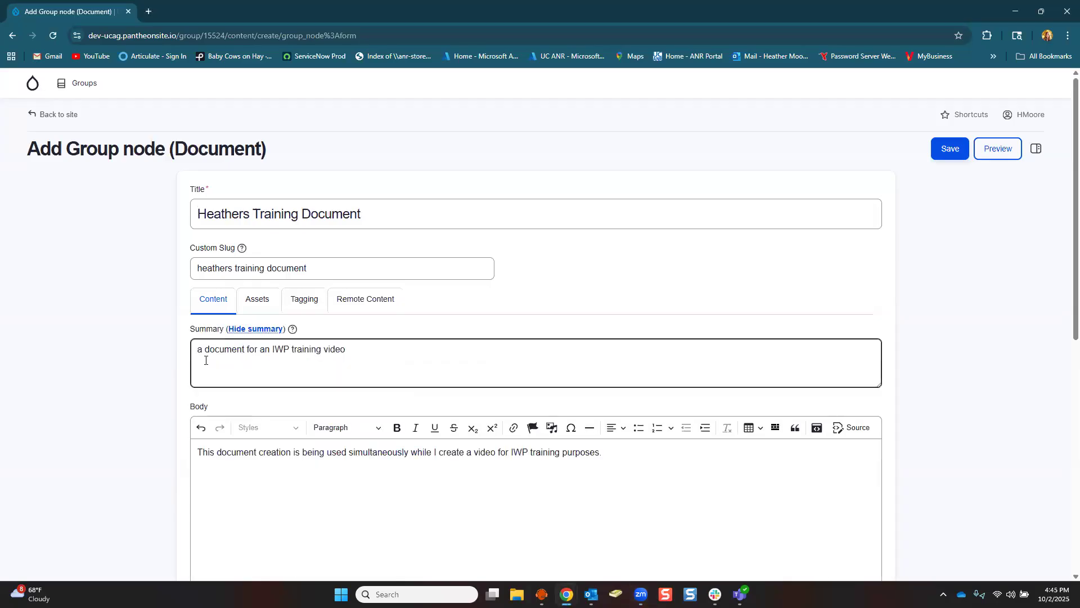
pyautogui.click(243, 330)
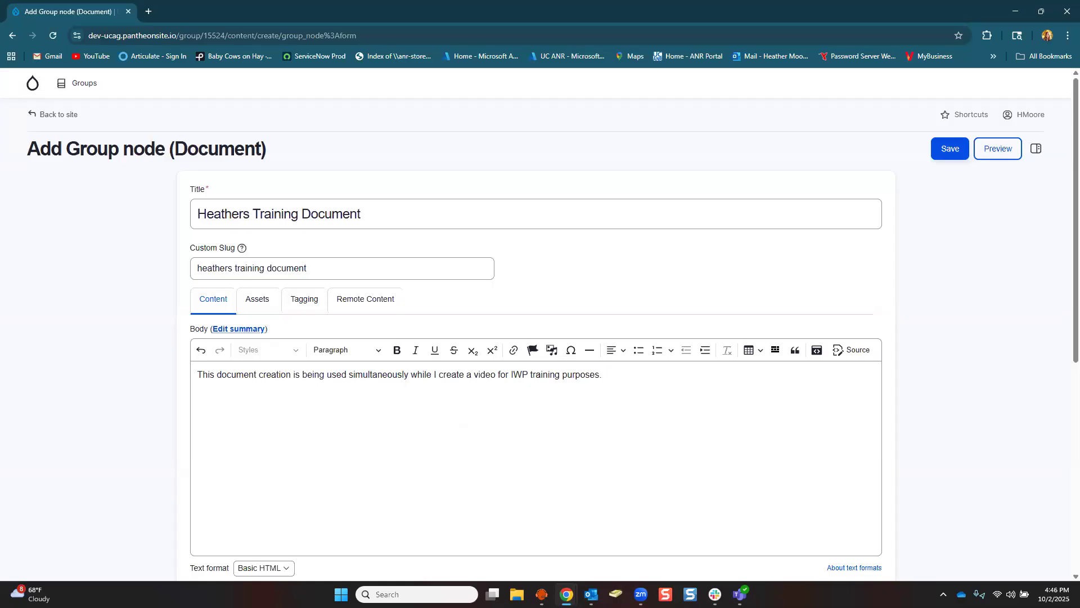
pyautogui.scroll(-5, 234, 387)
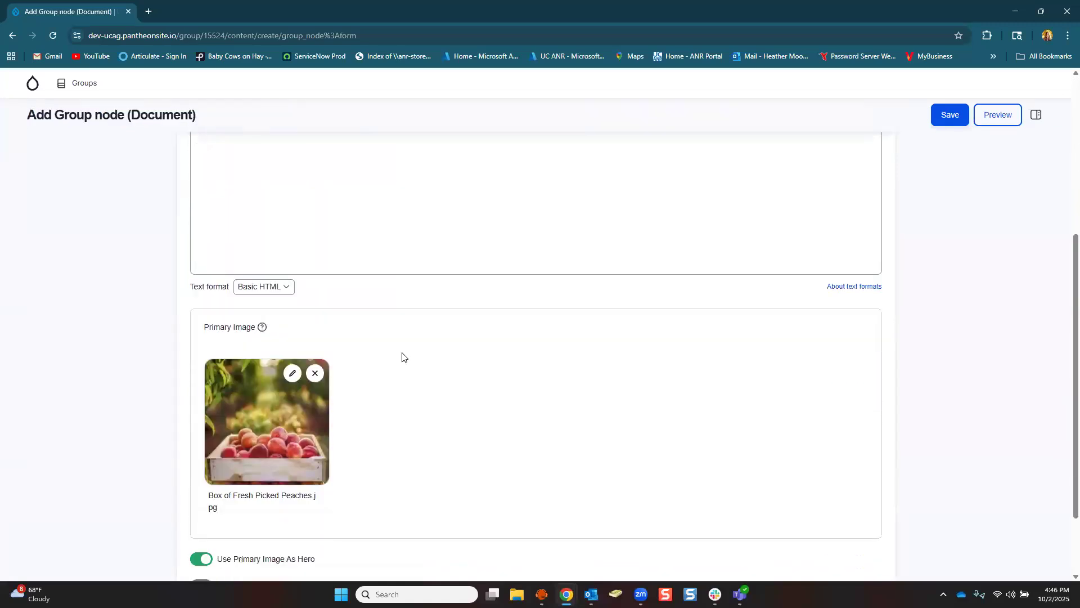
pyautogui.scroll(-1, 402, 356)
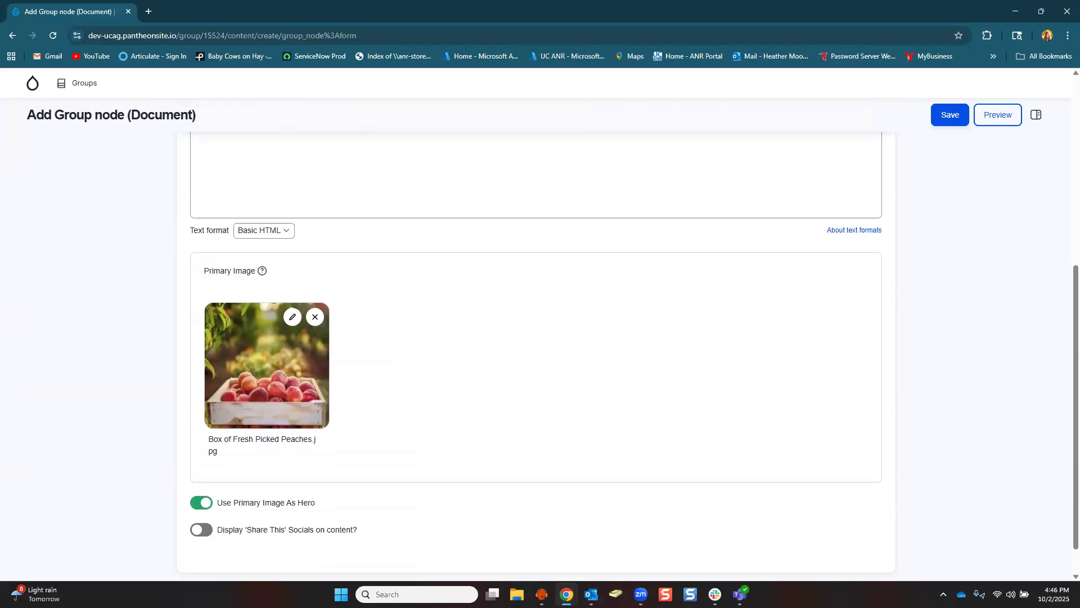
pyautogui.scroll(-1, 337, 375)
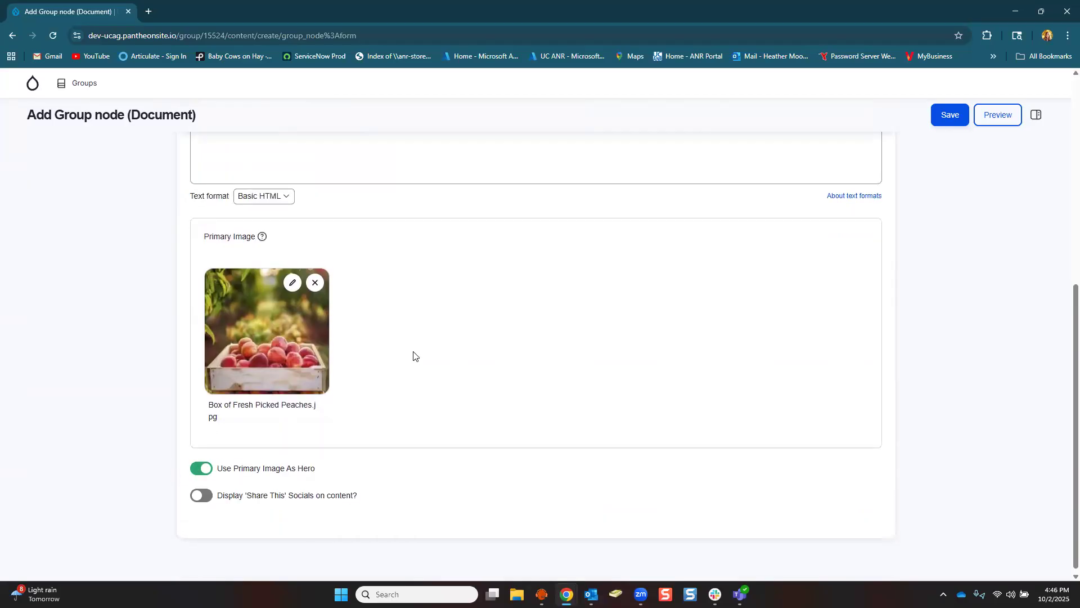
# - Review the document's assets, including the media selection and the external file URL and link text
pyautogui.scroll(6, 413, 355)
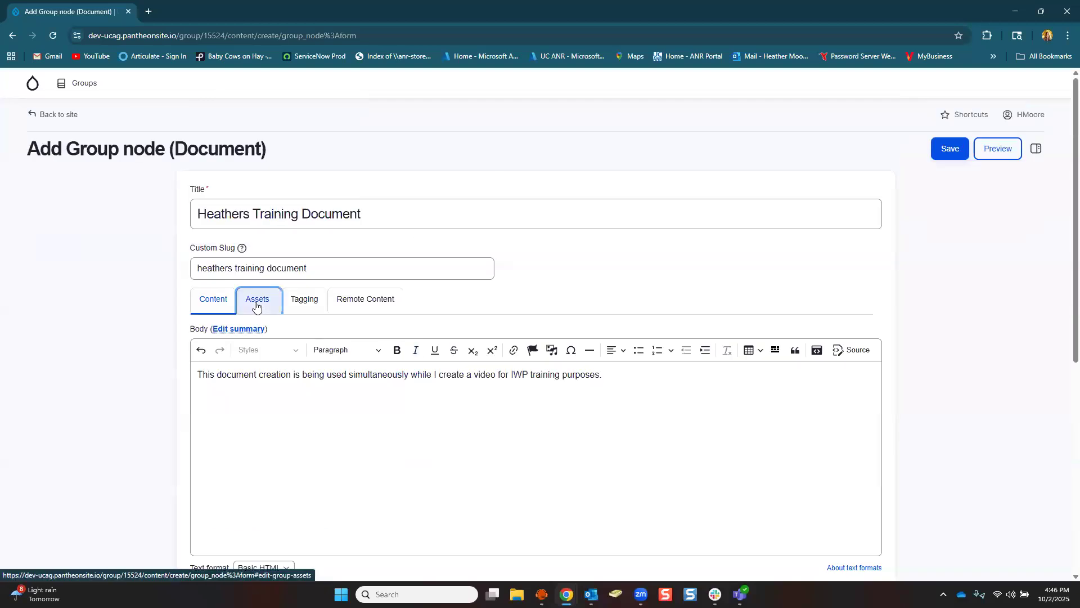
pyautogui.click(256, 306)
pyautogui.scroll(-1, 140, 315)
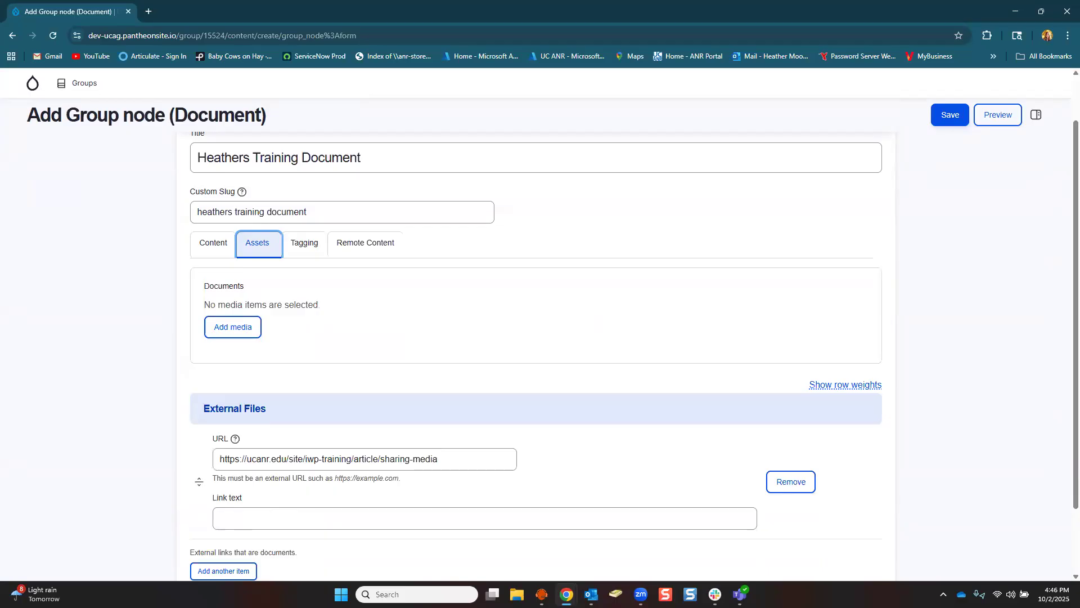
pyautogui.scroll(-1, 313, 402)
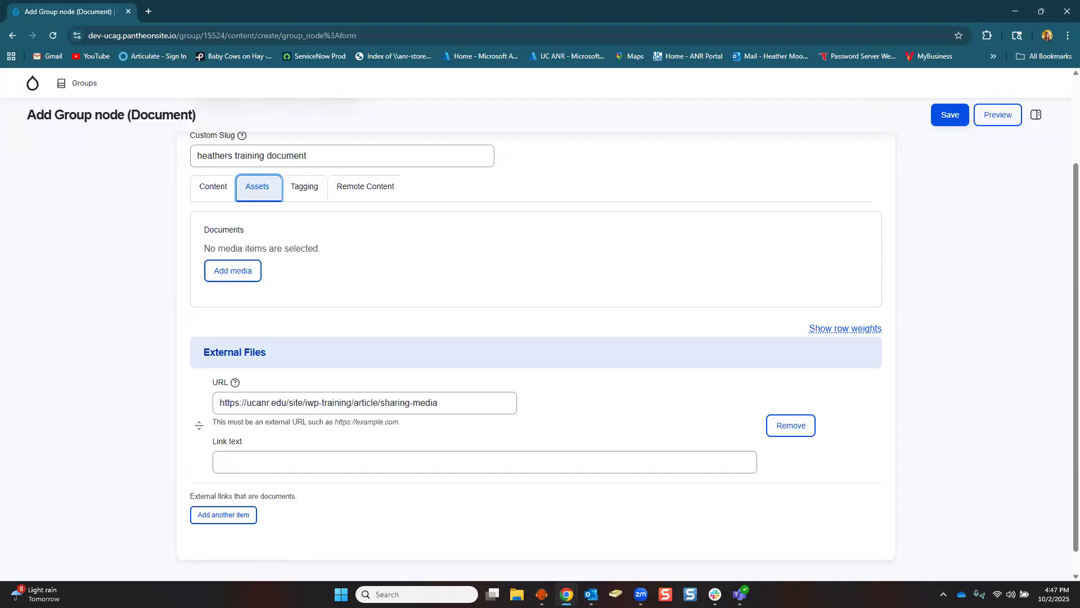
pyautogui.scroll(-1, 329, 363)
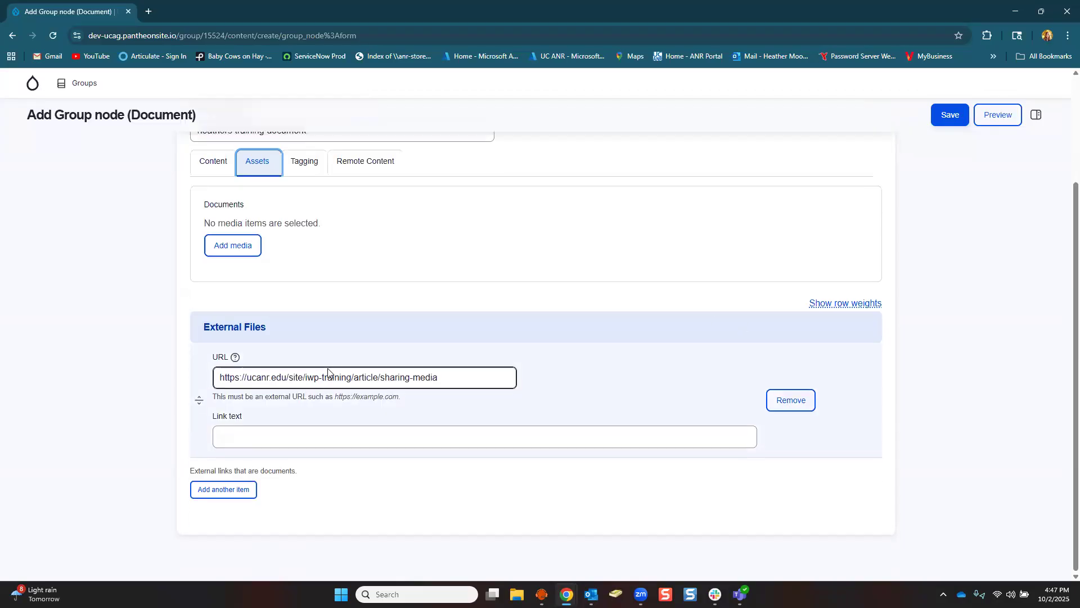
# - Review the tagging fields, including the Counties and Topics choices, and view the remote content hosting option
pyautogui.scroll(3, 328, 349)
pyautogui.click(306, 298)
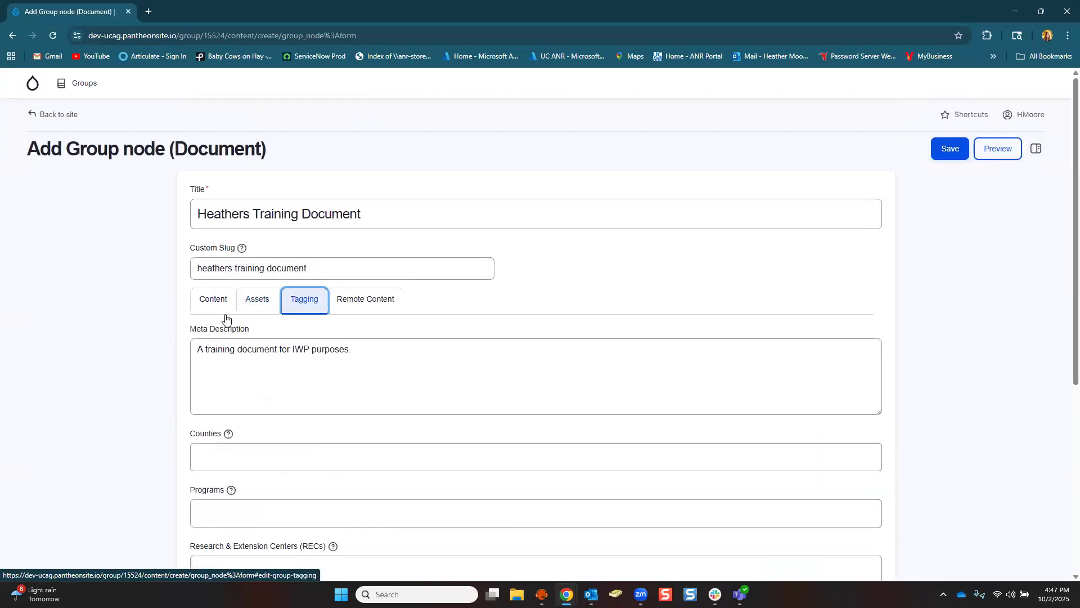
pyautogui.scroll(-1, 162, 318)
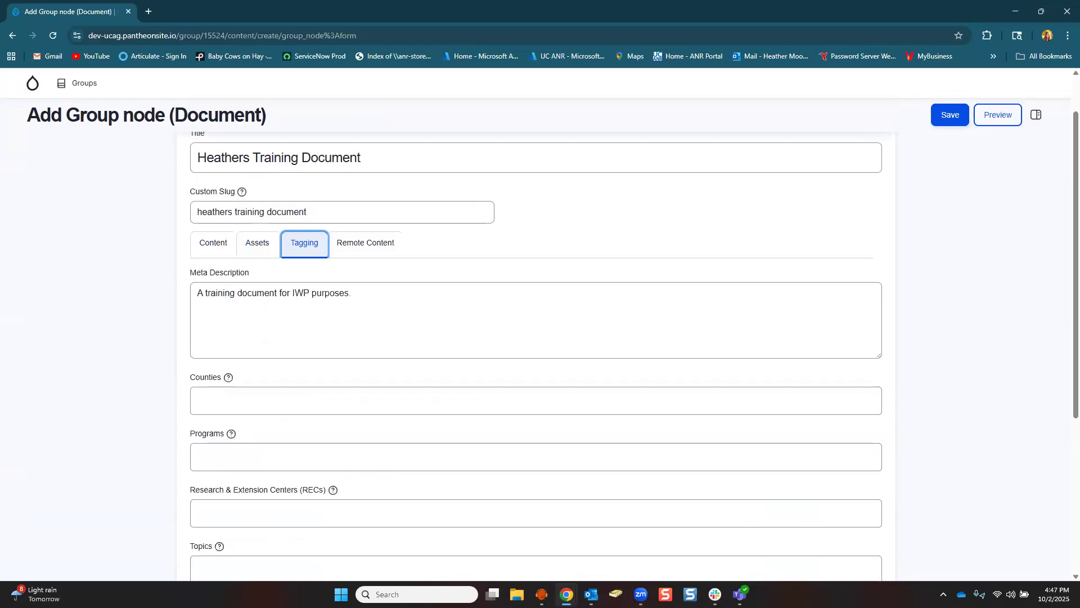
pyautogui.click(195, 295)
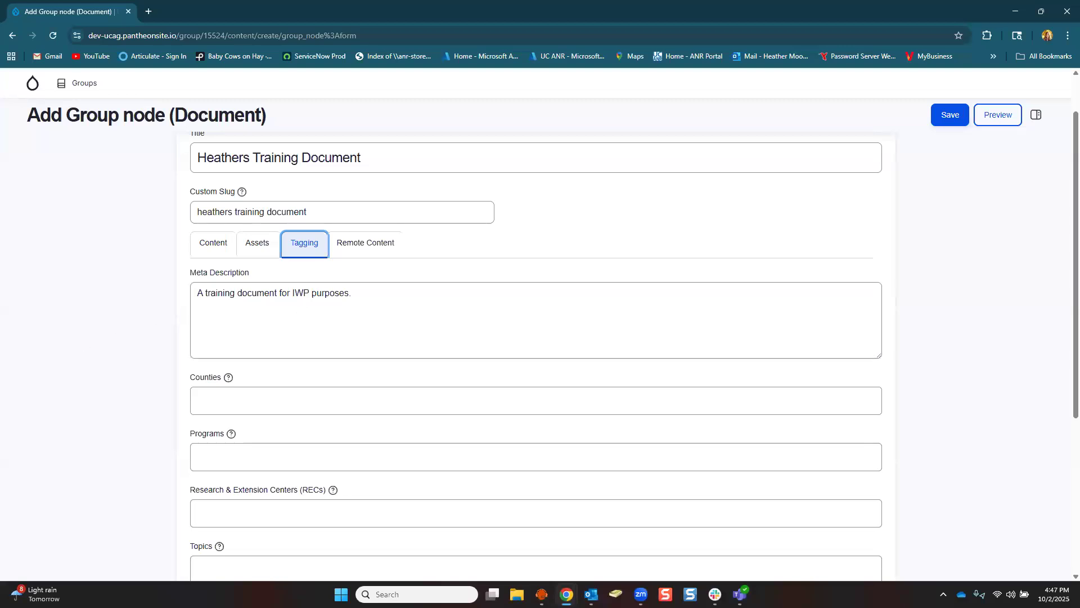
pyautogui.click(261, 403)
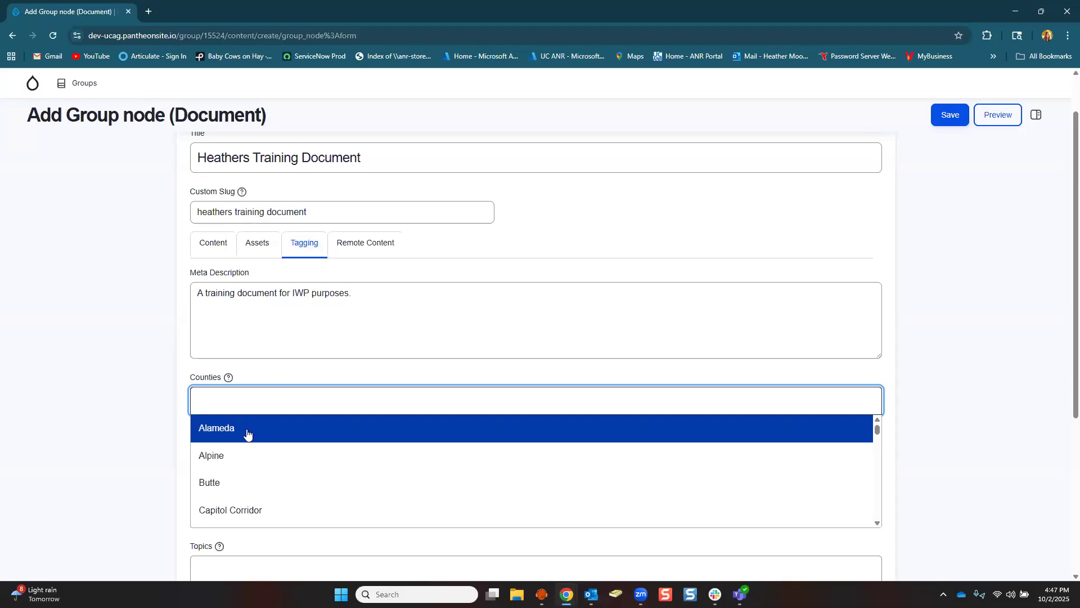
pyautogui.click(274, 388)
pyautogui.scroll(-3, 133, 360)
pyautogui.click(215, 414)
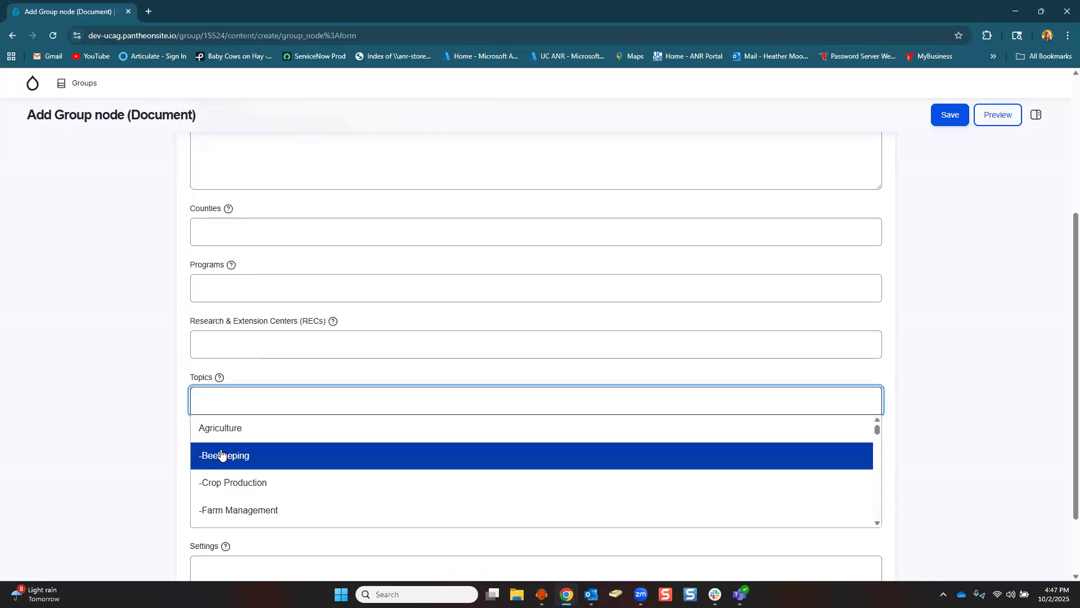
pyautogui.click(181, 380)
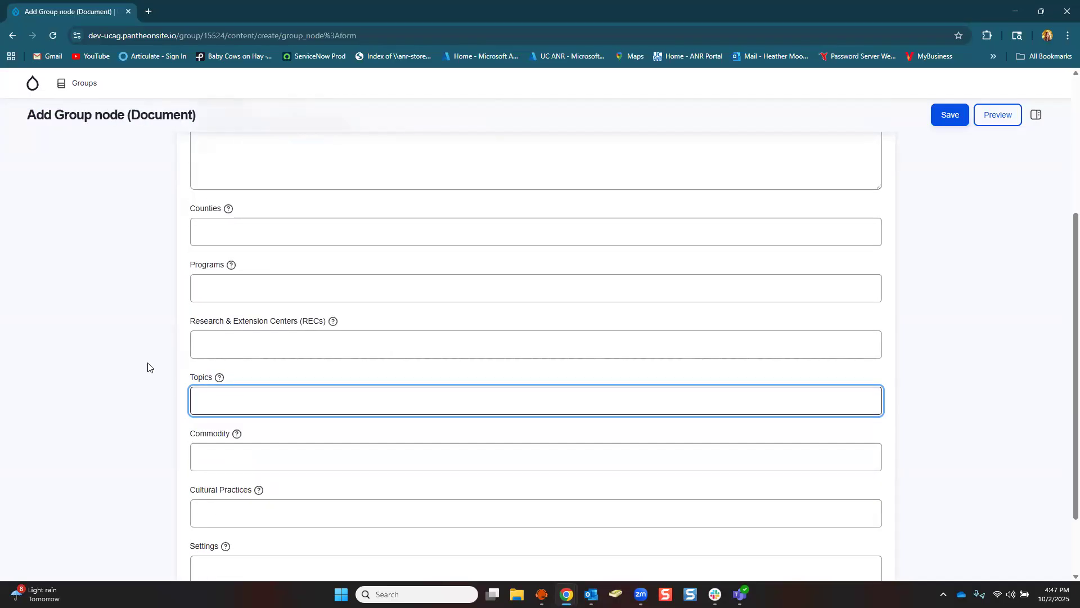
pyautogui.scroll(-1, 148, 367)
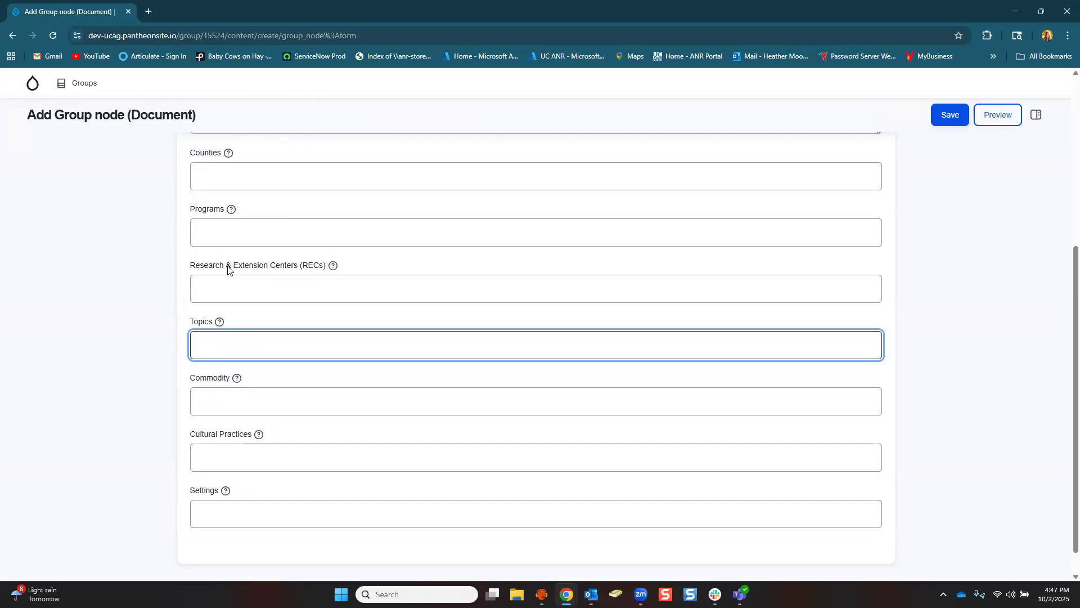
pyautogui.scroll(5, 236, 269)
pyautogui.click(340, 303)
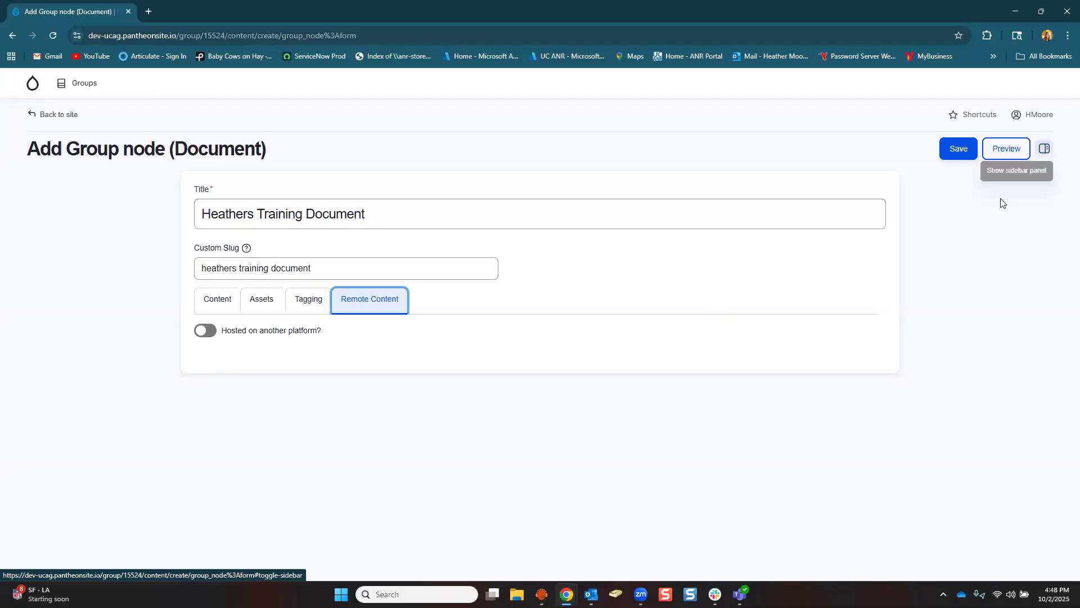
# - Show the sidebar with the document's publishing settings and set its save state to Published
pyautogui.click(1044, 148)
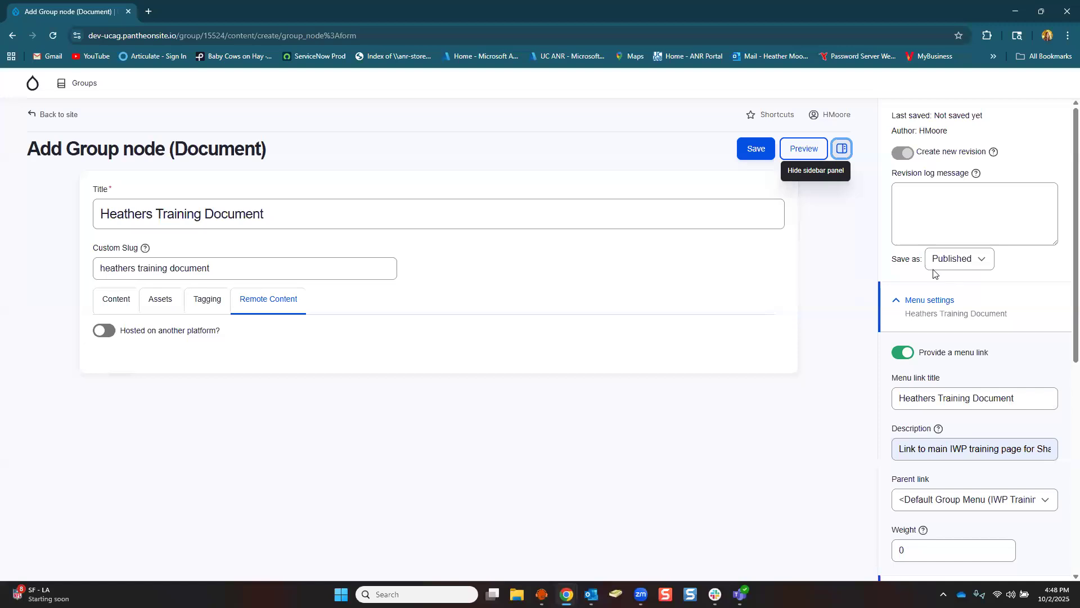
pyautogui.click(966, 263)
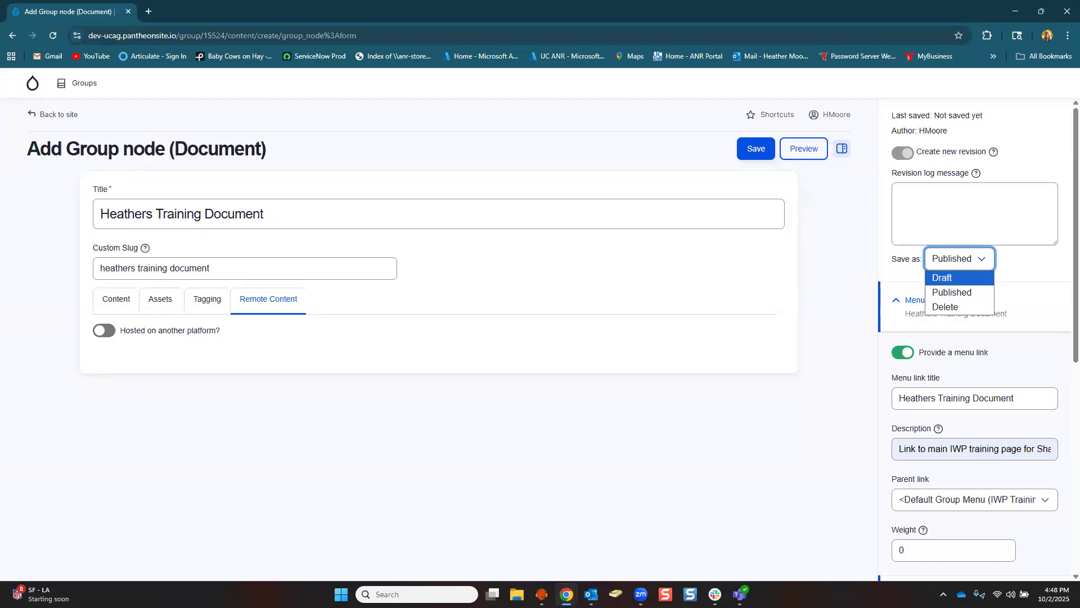
pyautogui.click(972, 293)
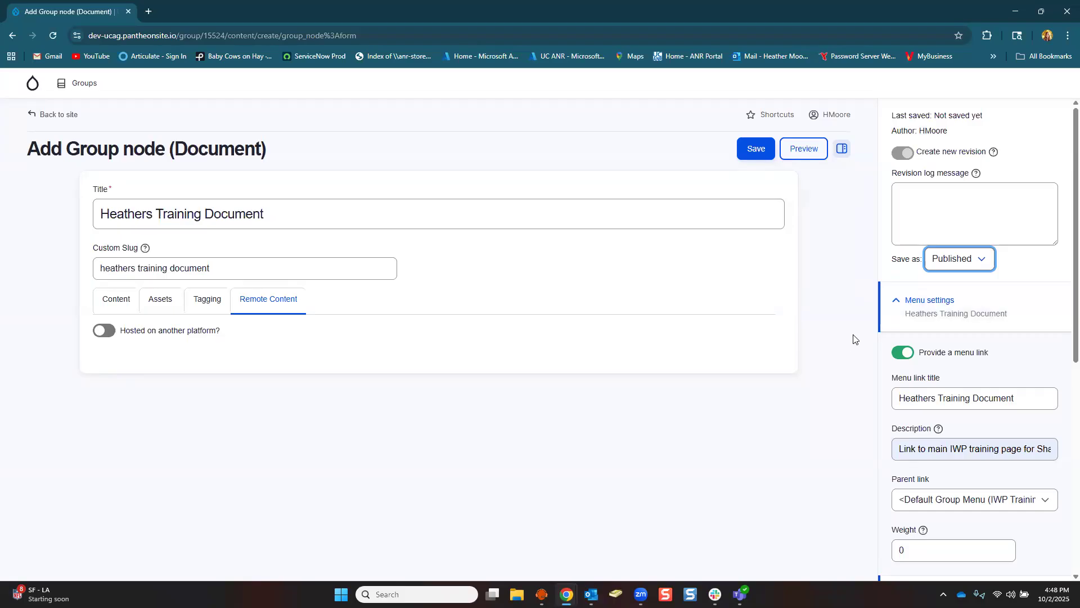
# - Review the document's menu link settings and its Simple XML Sitemap indexing, priority and change frequency options
pyautogui.scroll(-1, 968, 367)
pyautogui.click(970, 345)
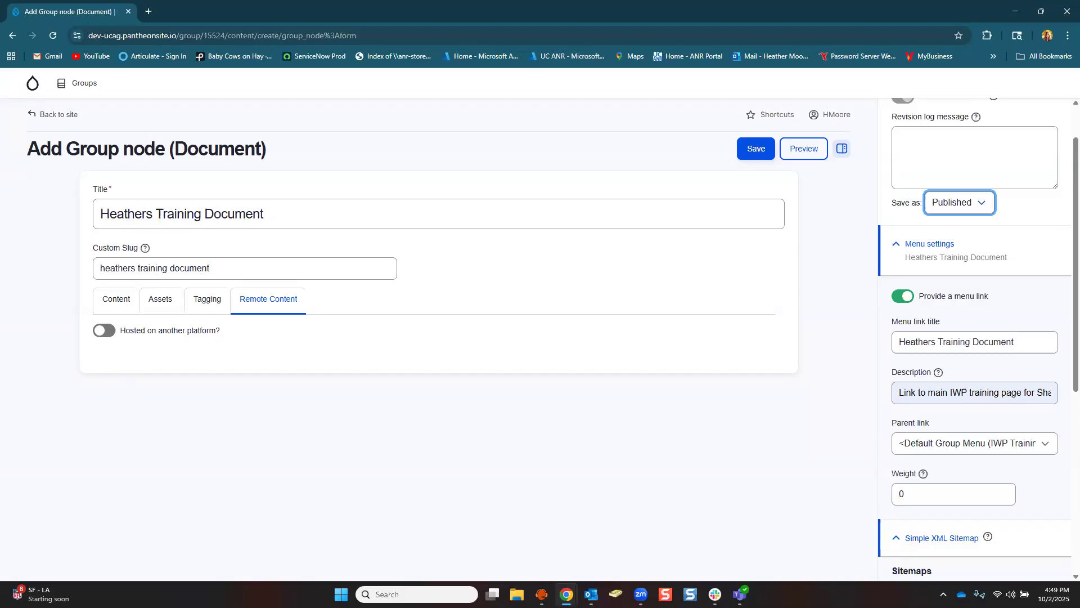
pyautogui.scroll(-2, 919, 422)
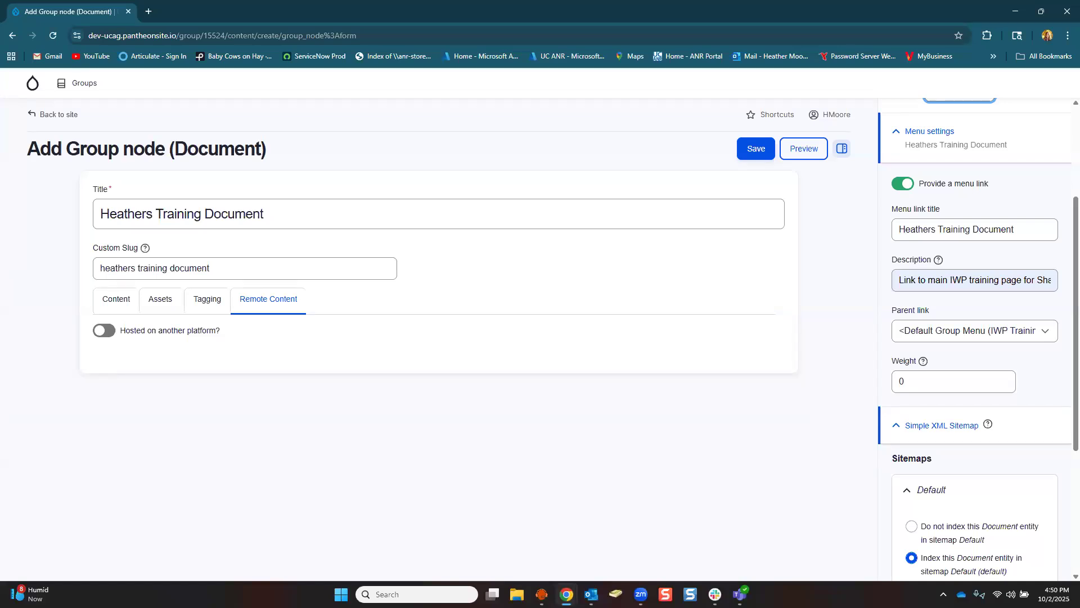
pyautogui.scroll(-2, 940, 410)
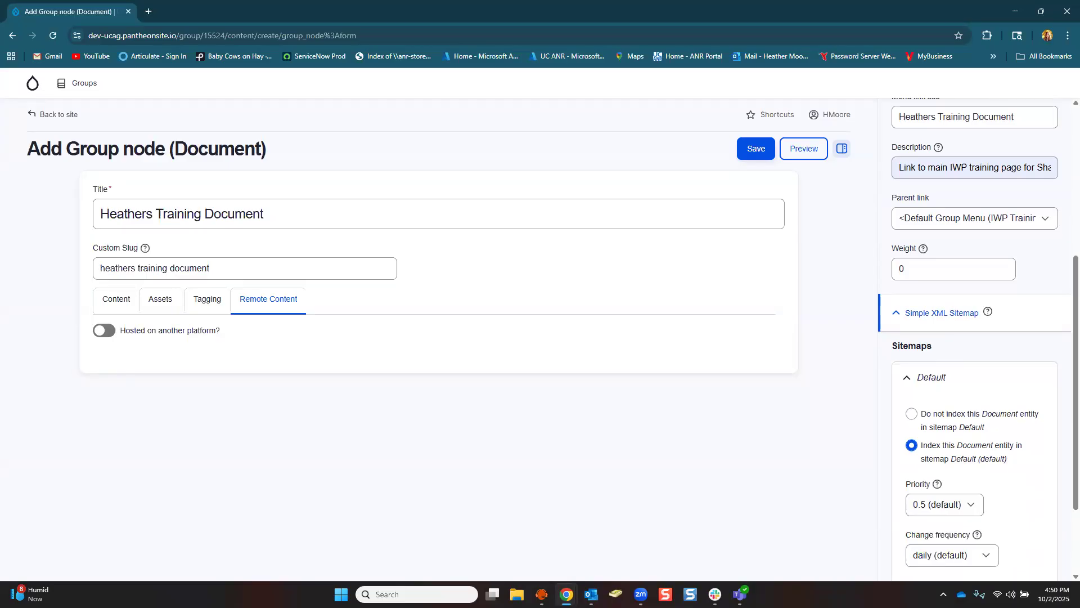
pyautogui.scroll(-1, 897, 485)
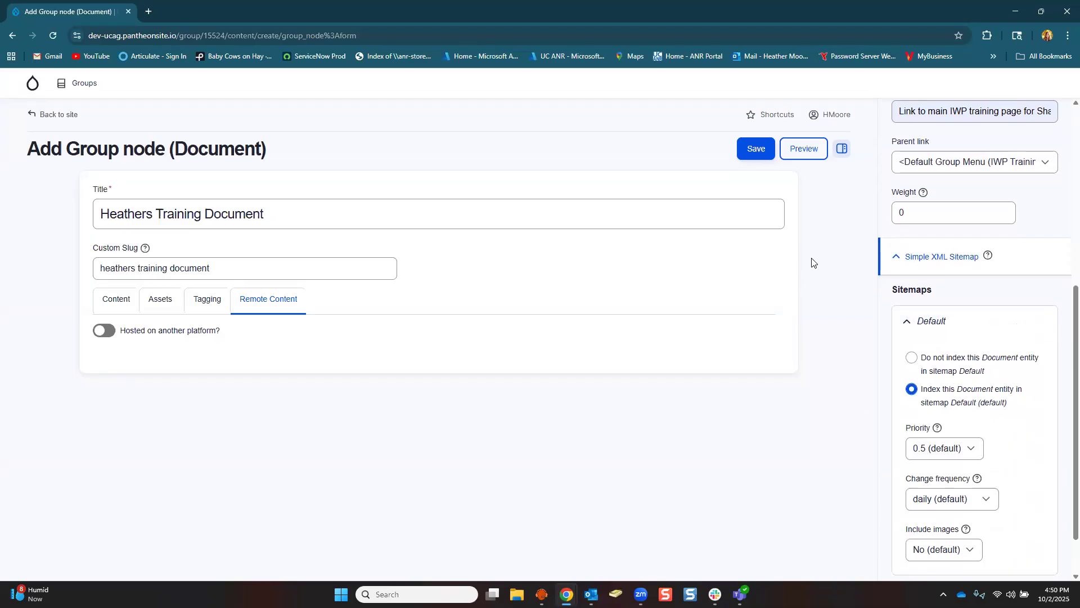
# - Save the new training document
pyautogui.scroll(3, 1064, 251)
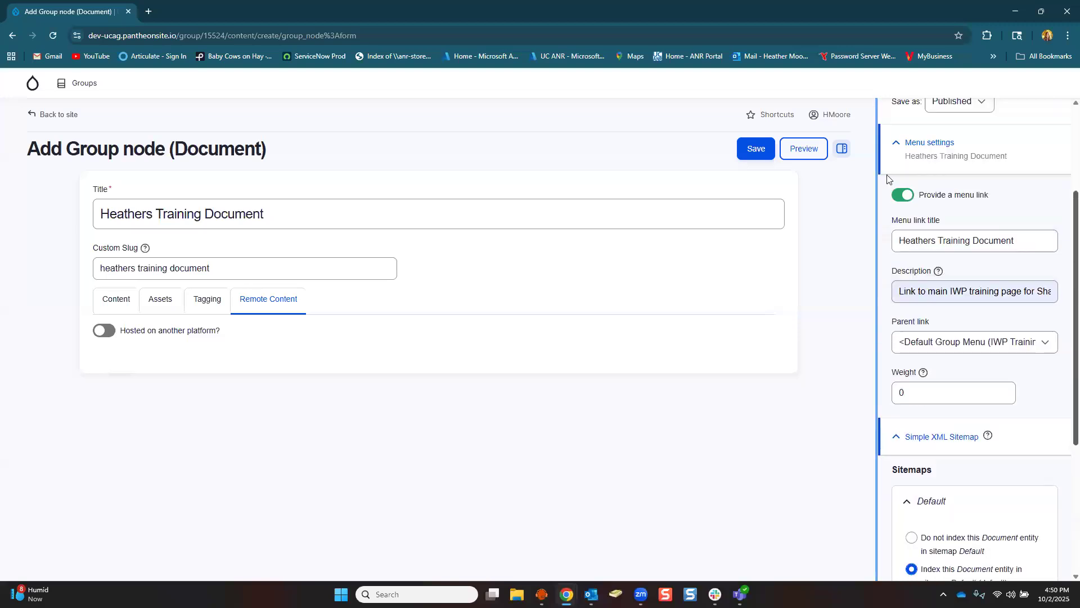
pyautogui.click(756, 149)
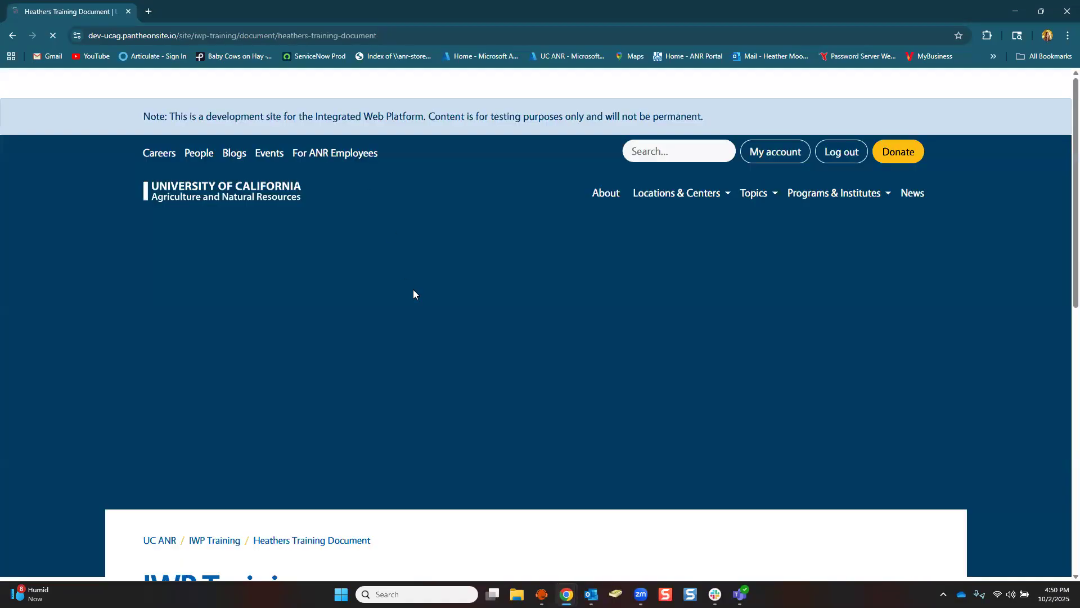
# - Examine the published document page, including its hero image, site menu entry, body text and external link
pyautogui.scroll(-4, 413, 293)
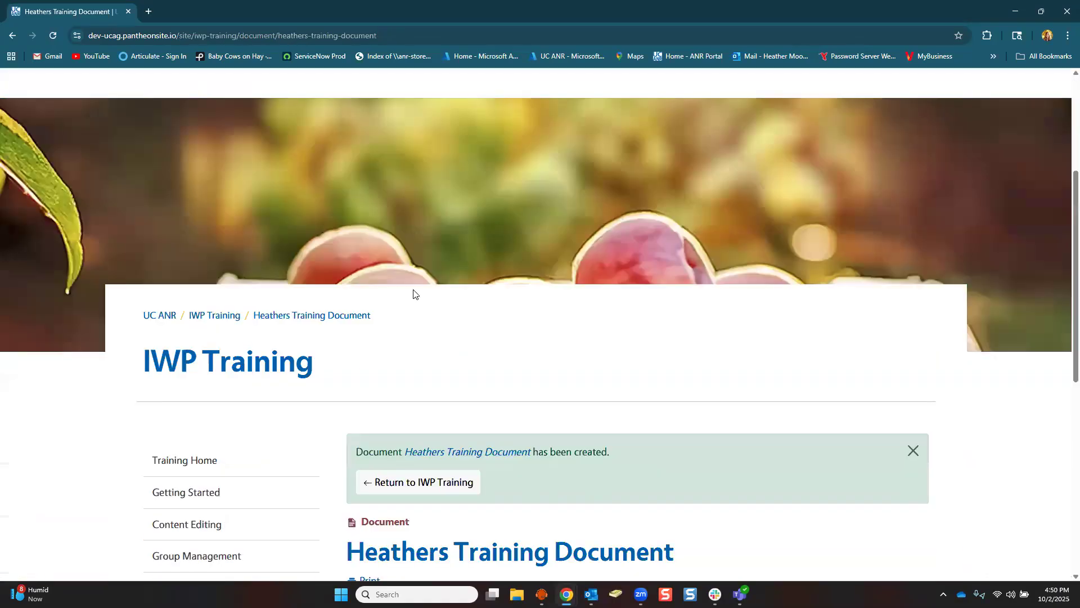
pyautogui.scroll(-1, 413, 293)
pyautogui.scroll(-6, 413, 293)
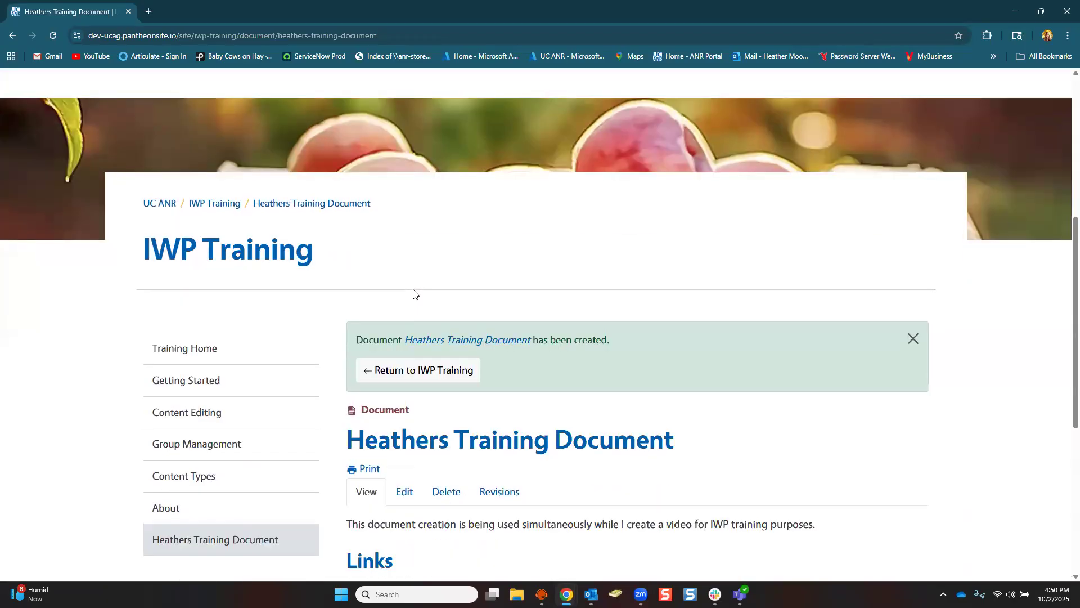
pyautogui.scroll(6, 413, 293)
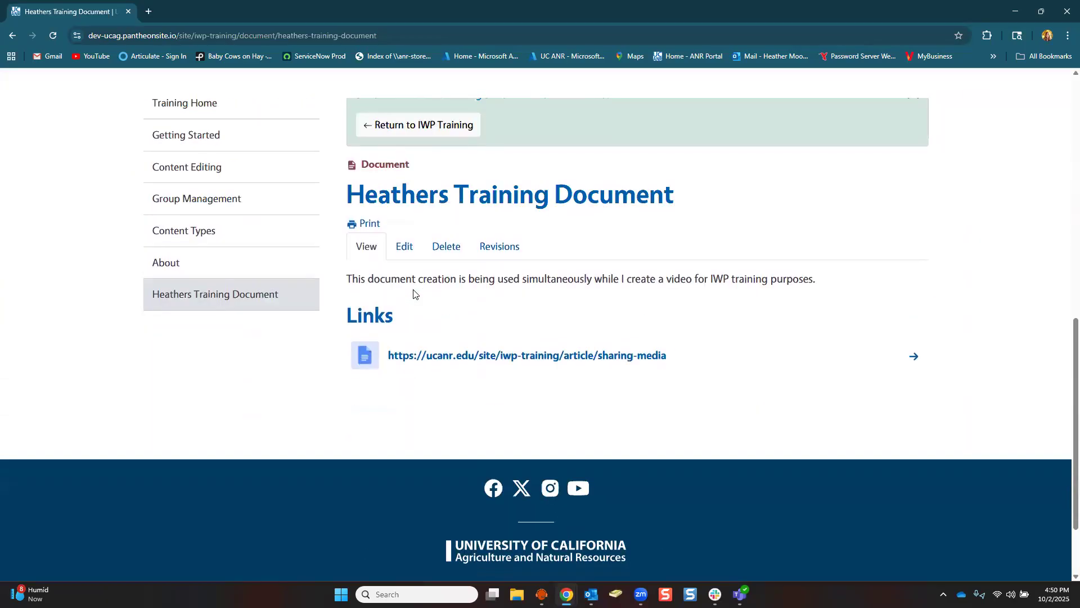
pyautogui.scroll(-1, 439, 301)
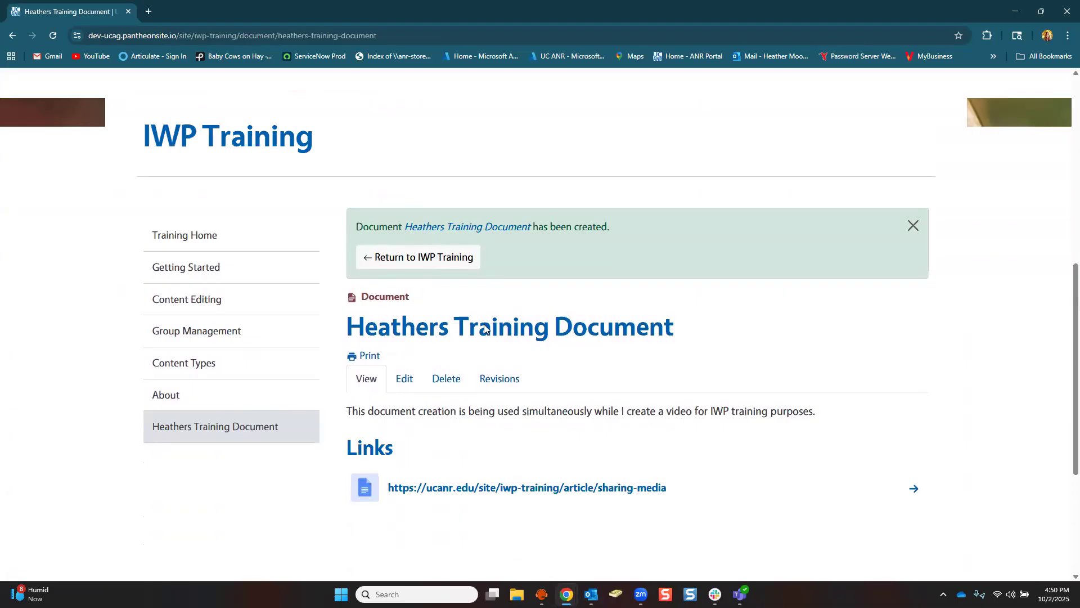
pyautogui.scroll(2, 521, 307)
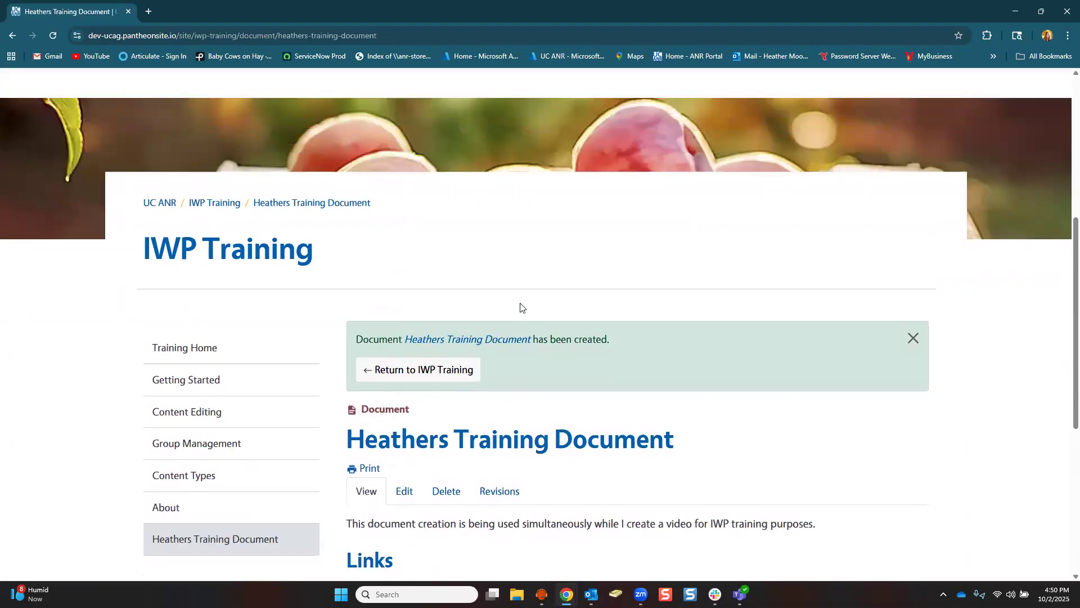
pyautogui.scroll(-3, 520, 307)
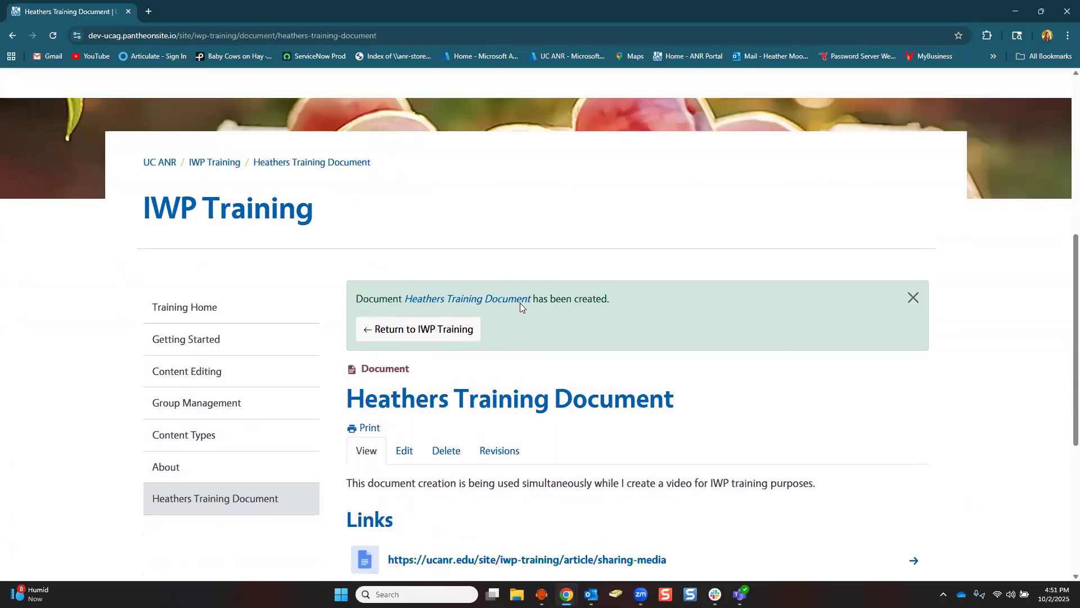
pyautogui.scroll(1, 519, 307)
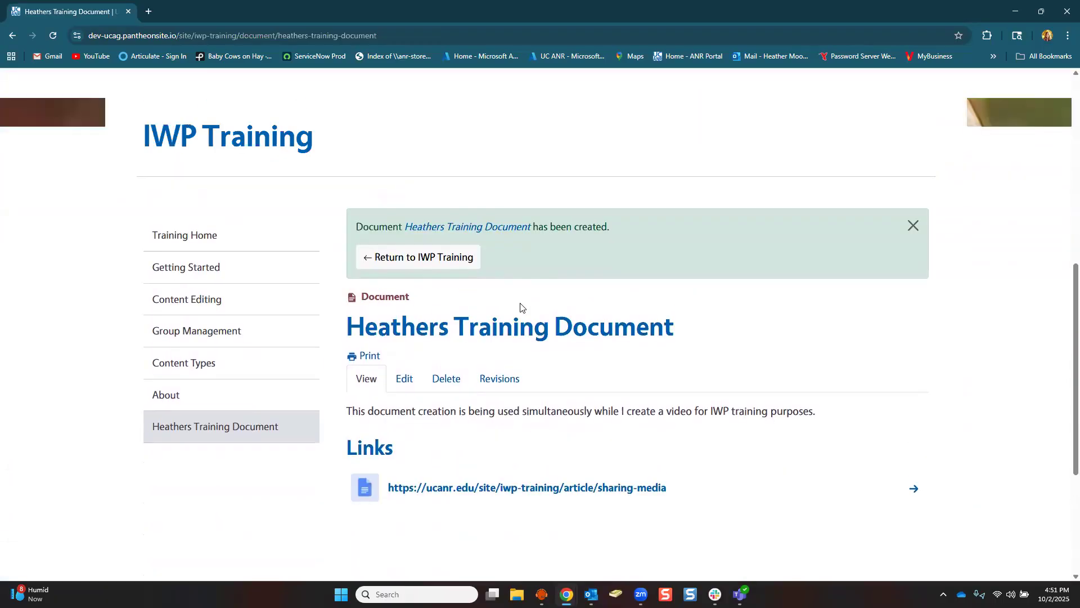